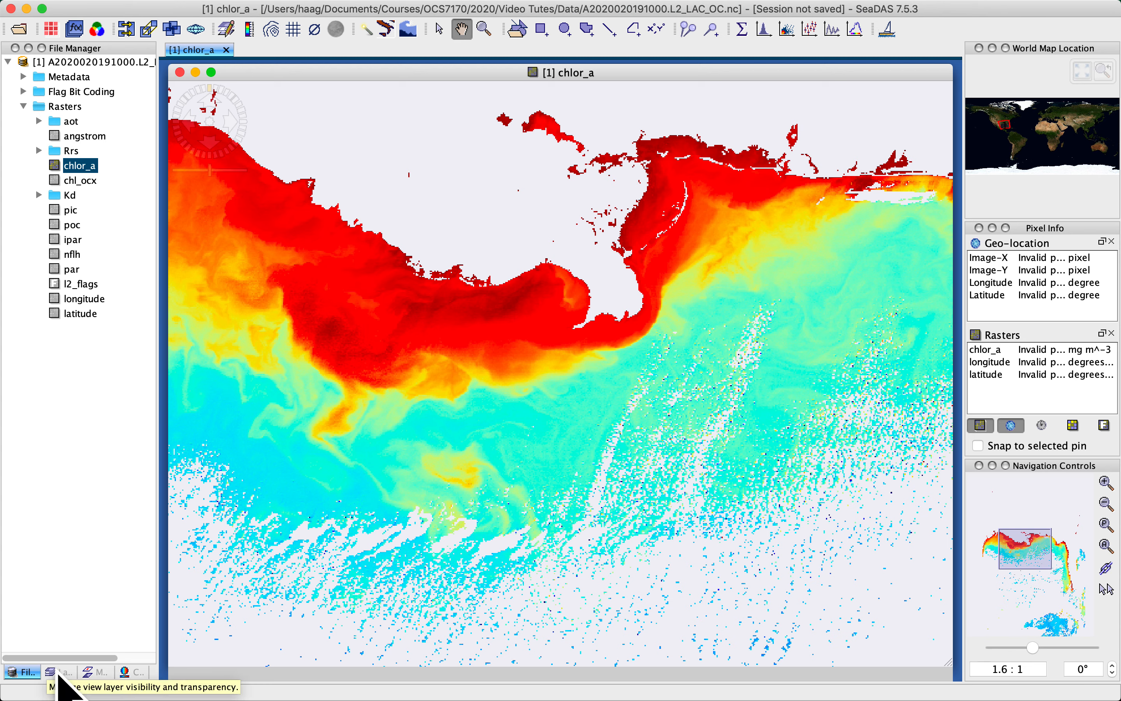
Hide the chlor_a layer in the Layer Manager and show it again.
left_click(59, 671)
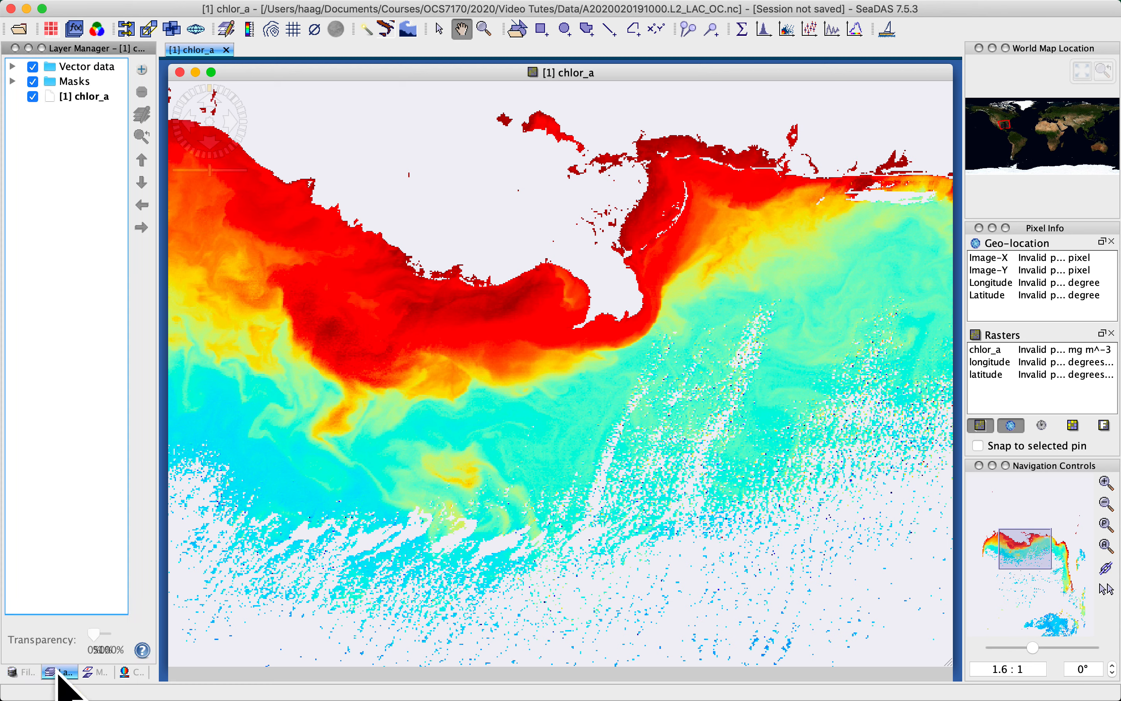
left_click(33, 96)
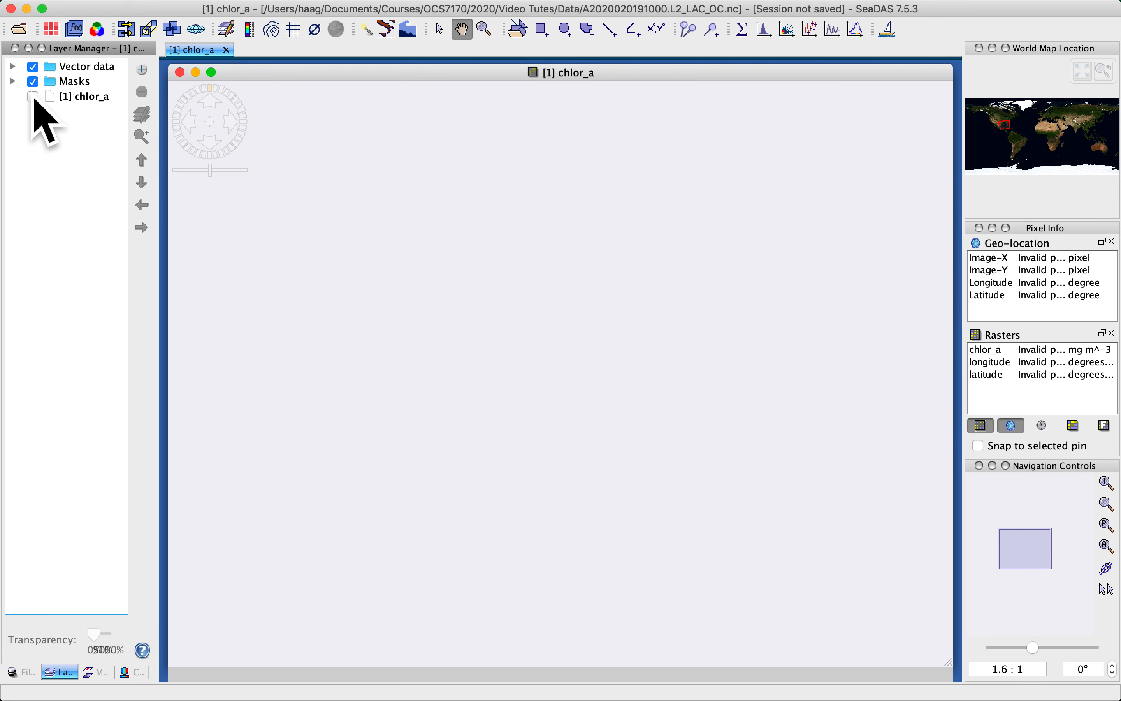
left_click(32, 96)
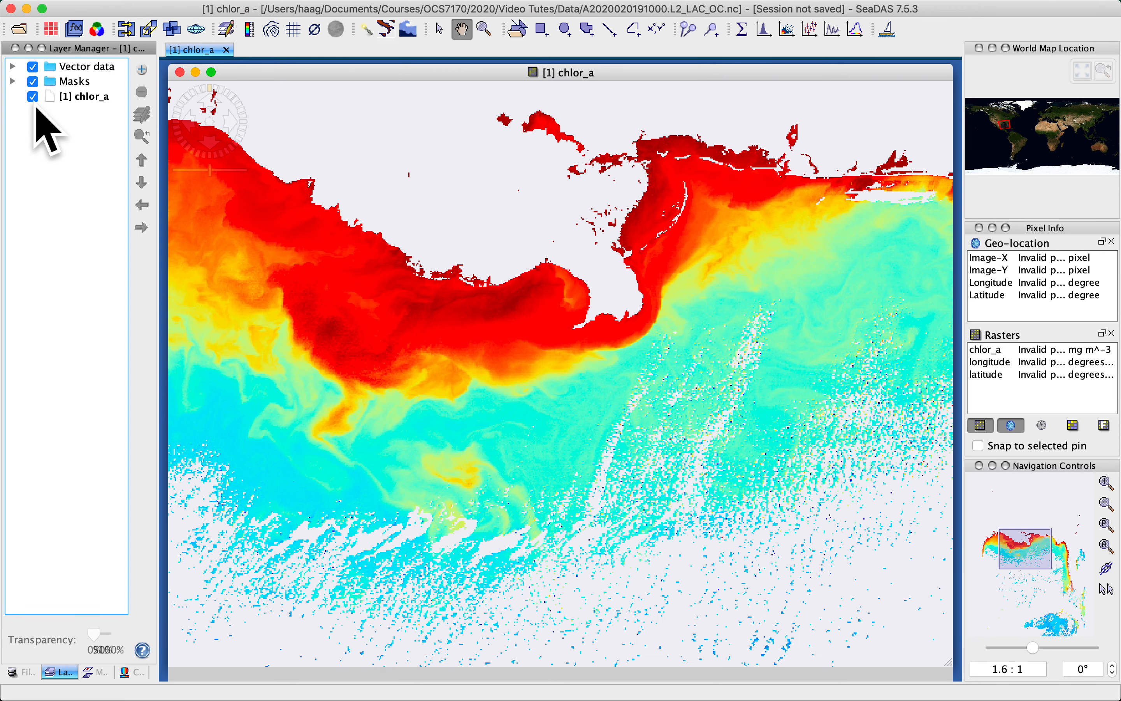
Turn on the LAND mask over the chlor_a image from the layer tree's Masks group.
left_click(95, 671)
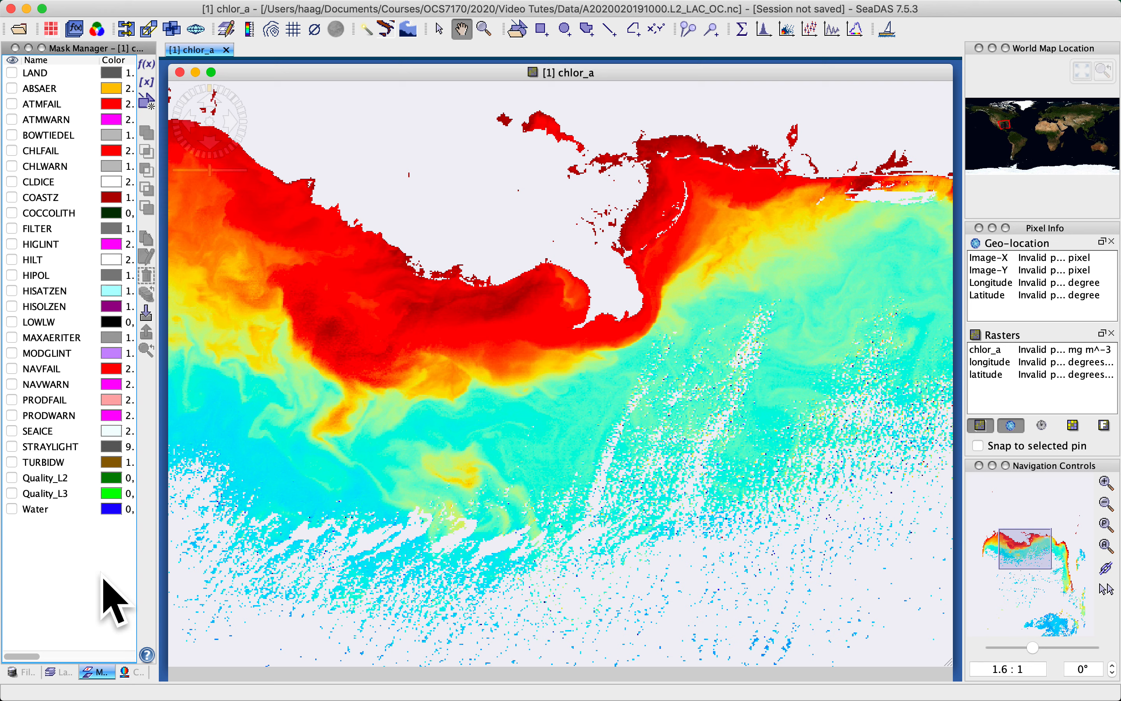
left_click(59, 672)
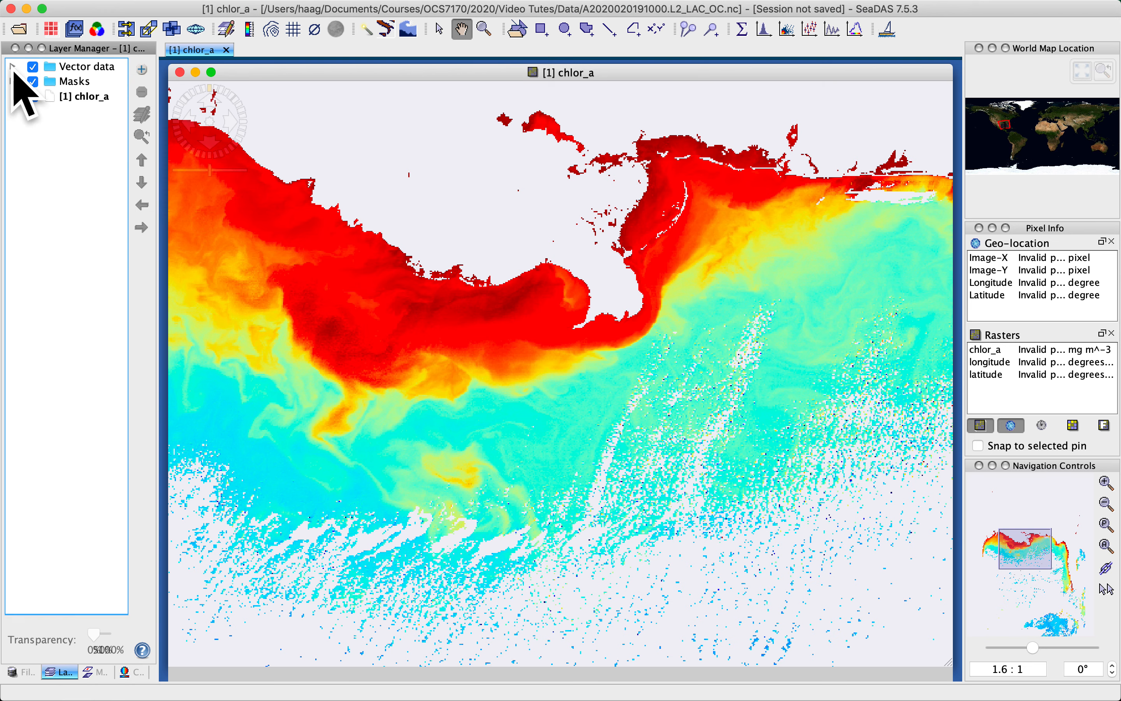
left_click(13, 81)
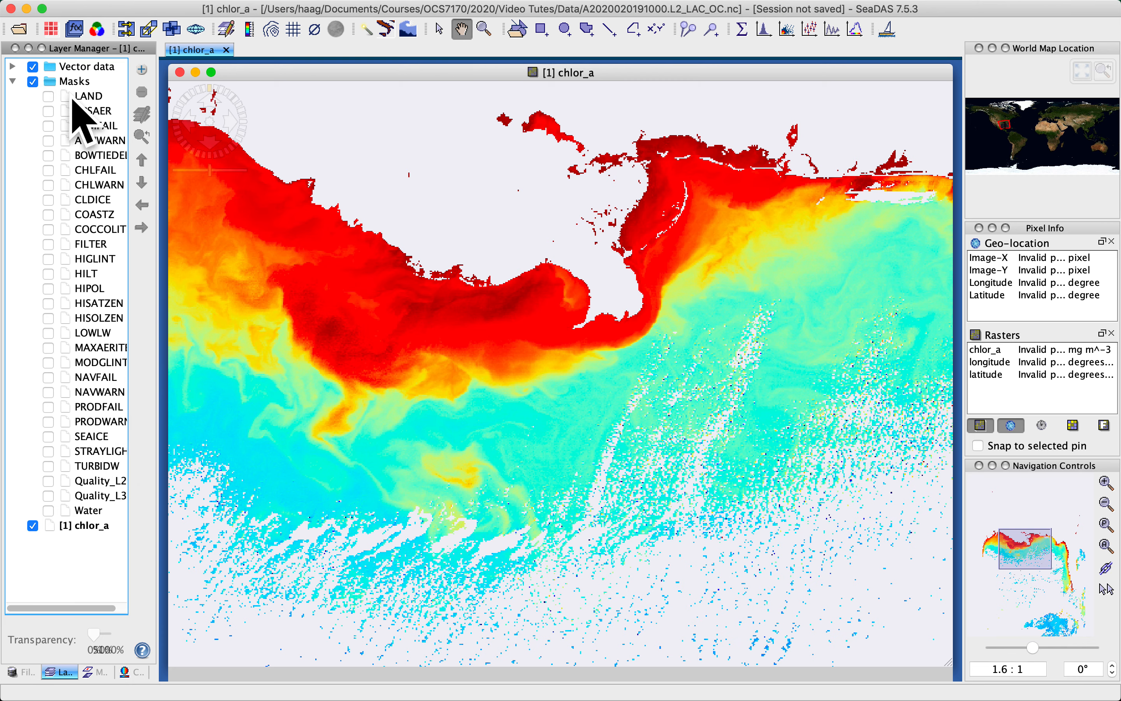
left_click(48, 96)
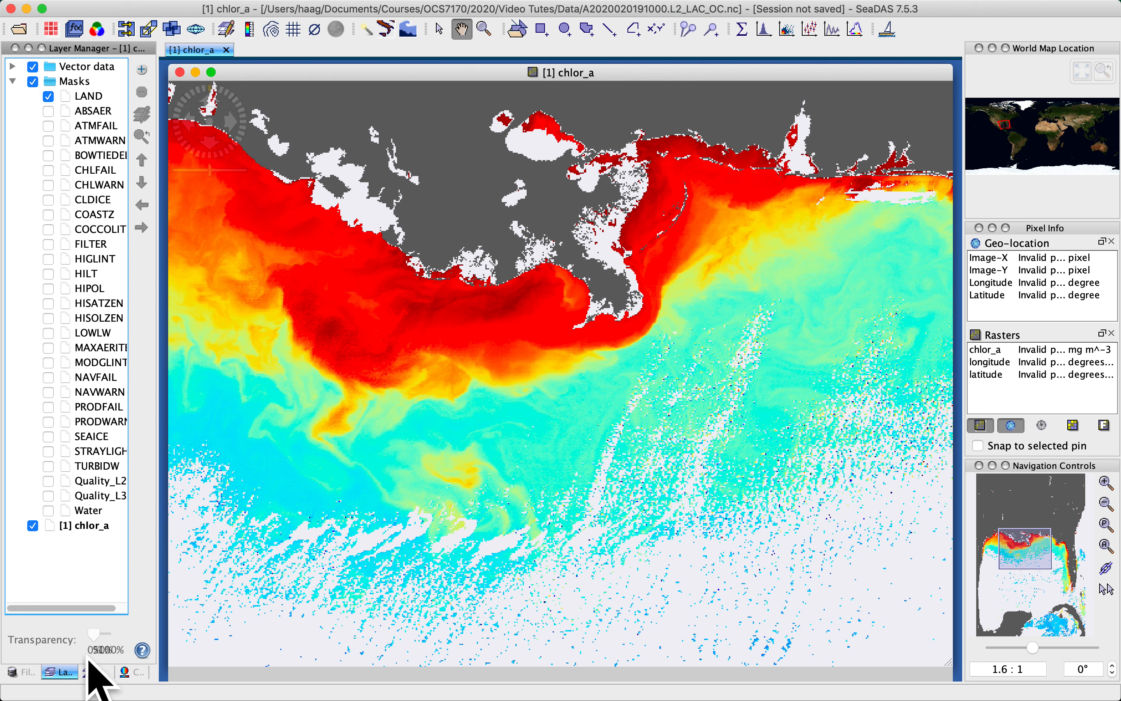
Change the LAND mask's color to dark reddish brown in the Mask Manager and hide the LAND layer.
left_click(101, 675)
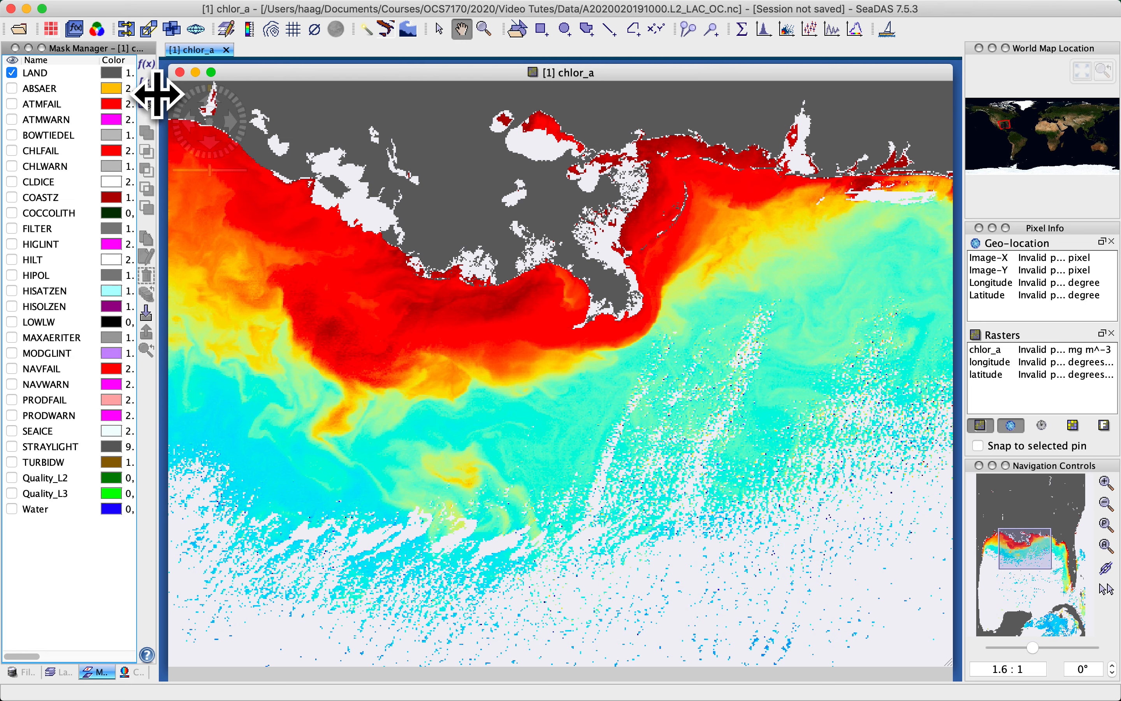
left_click_drag(156, 92, 204, 100)
left_click_drag(300, 104, 354, 106)
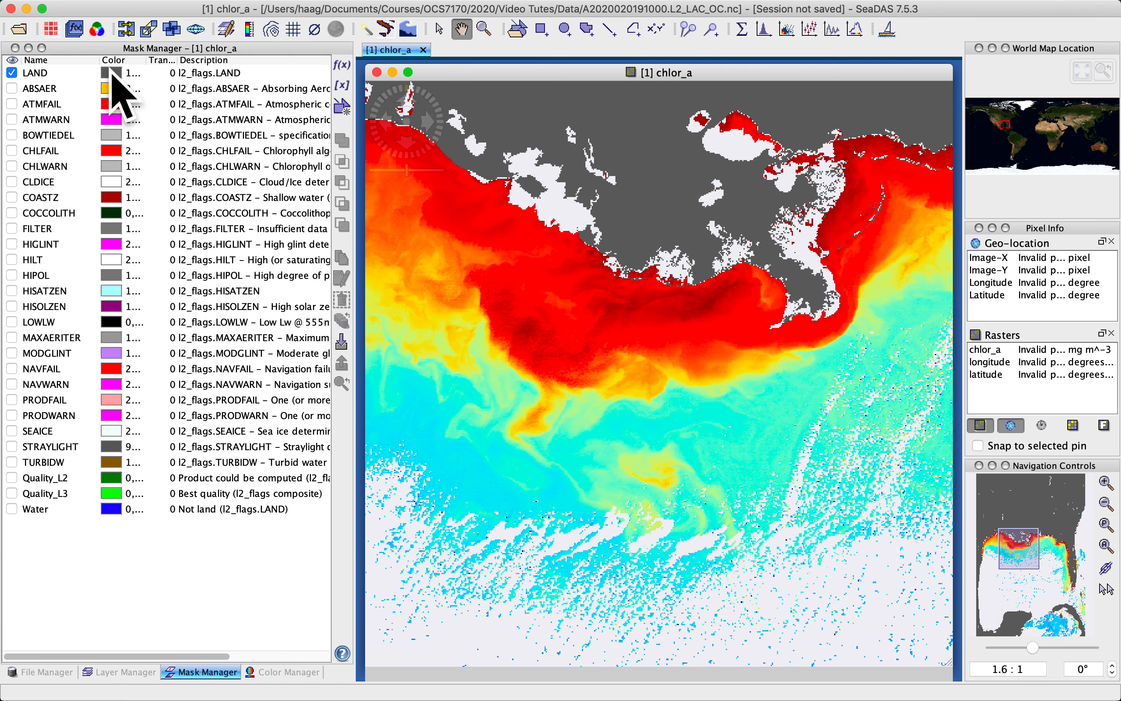
left_click(113, 76)
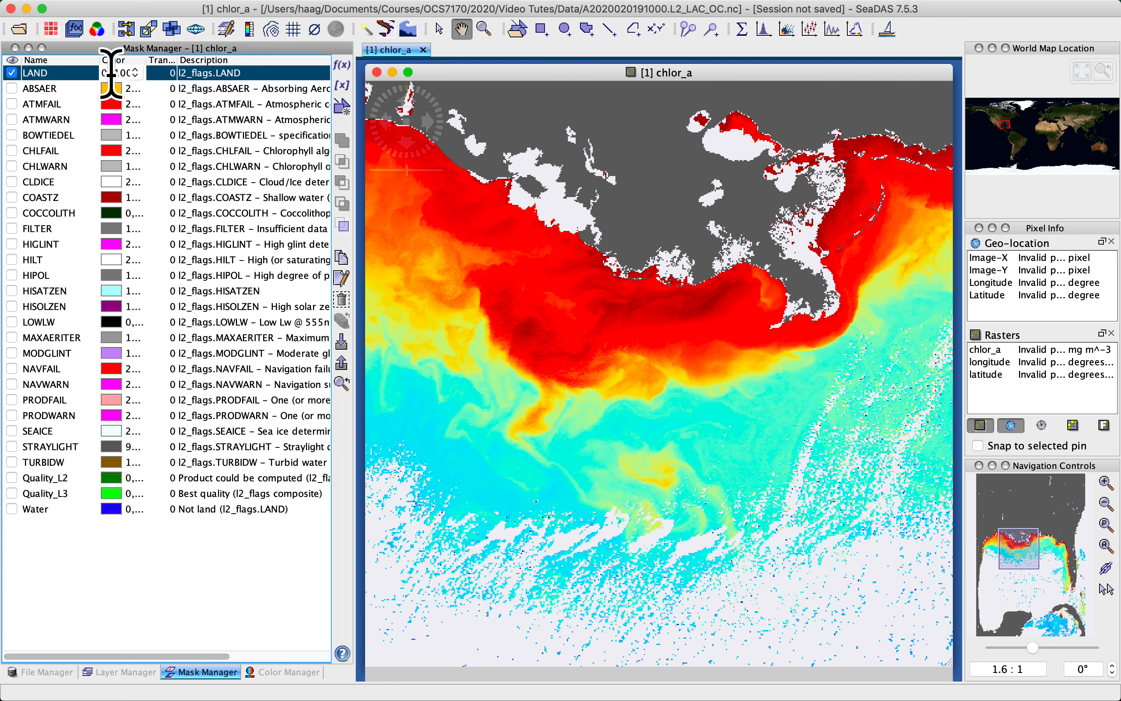
left_click(137, 74)
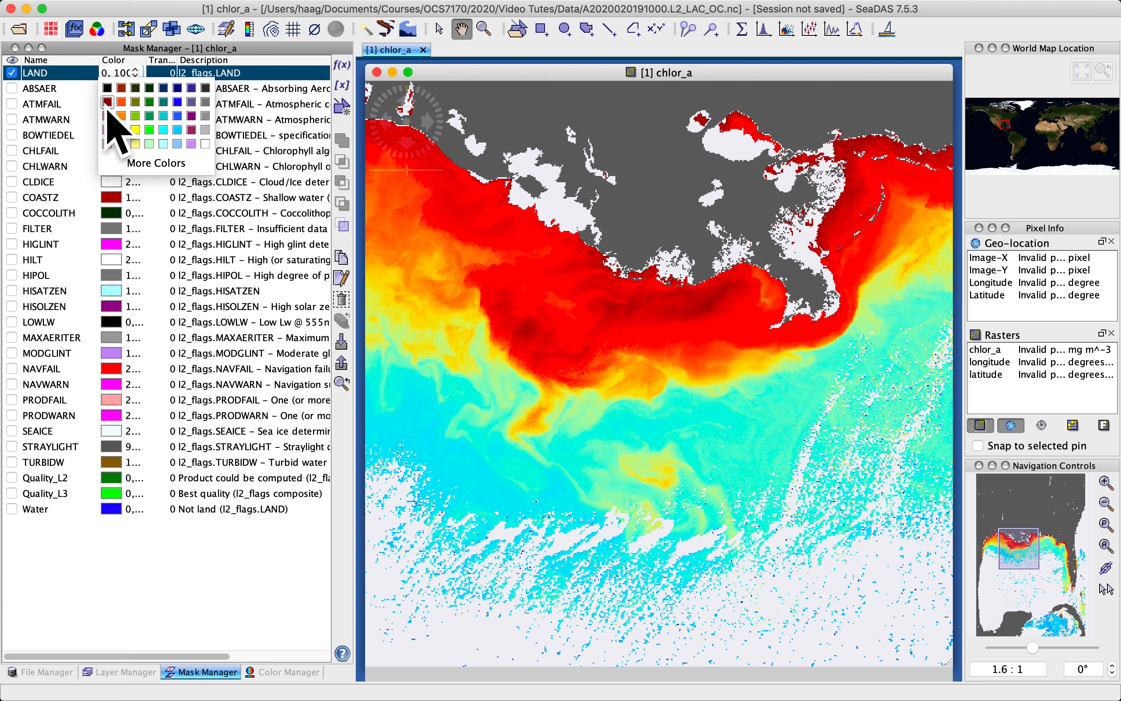
left_click(122, 88)
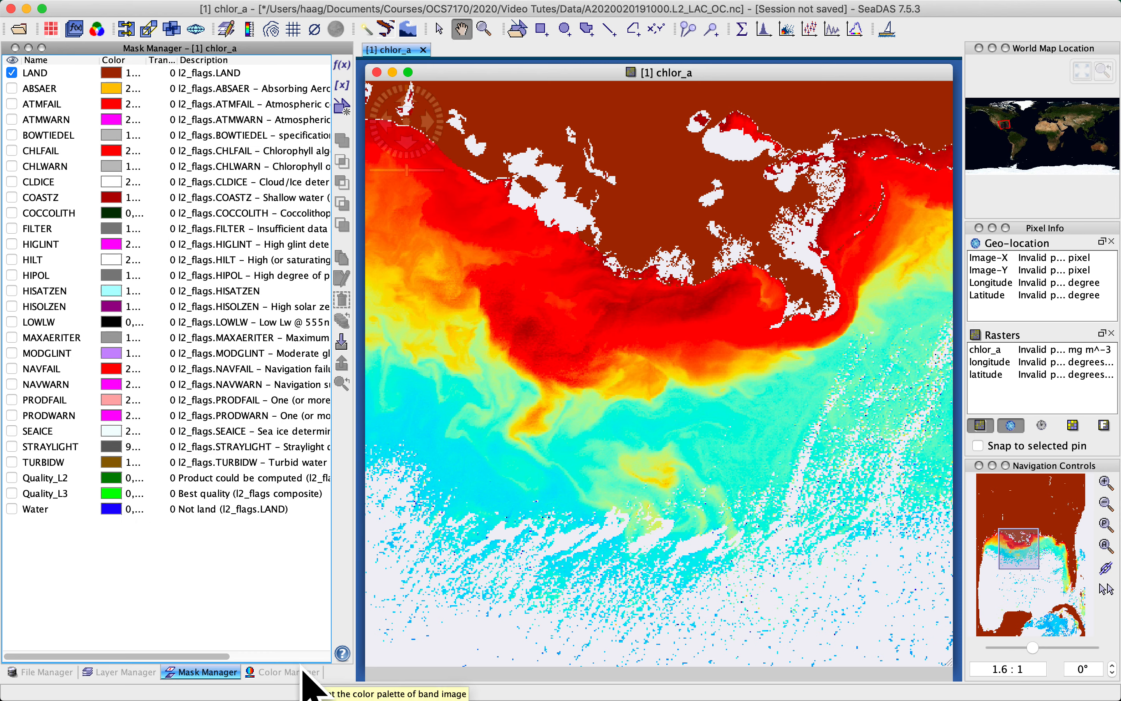
left_click(139, 672)
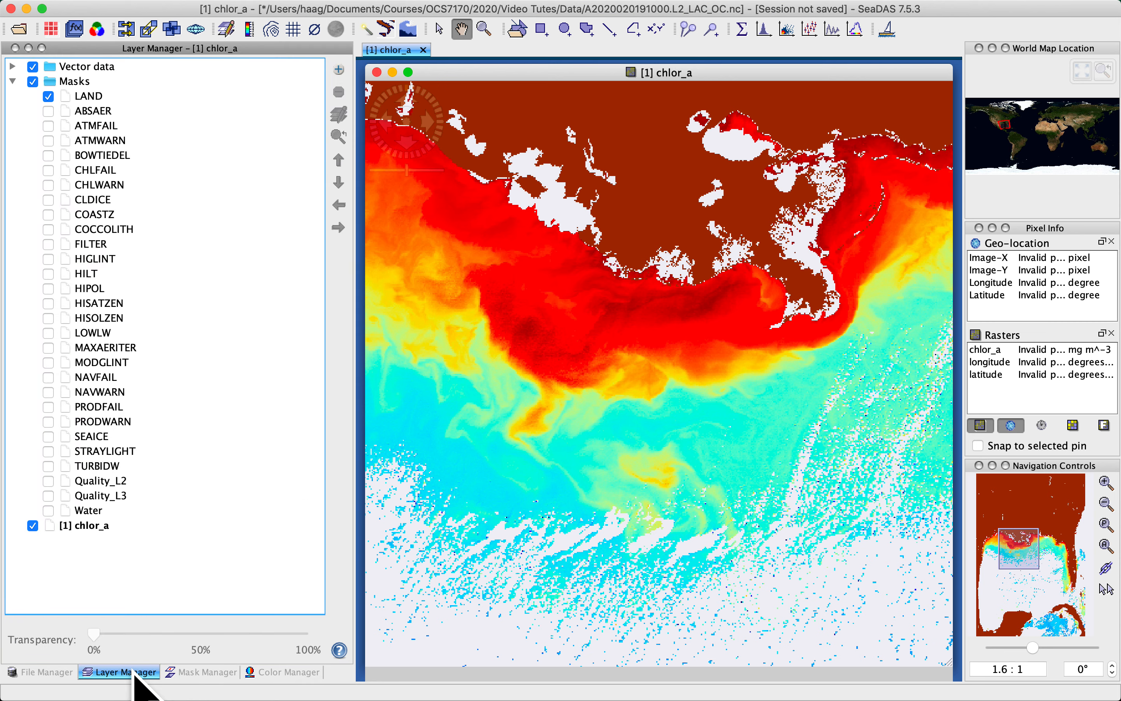
left_click(48, 100)
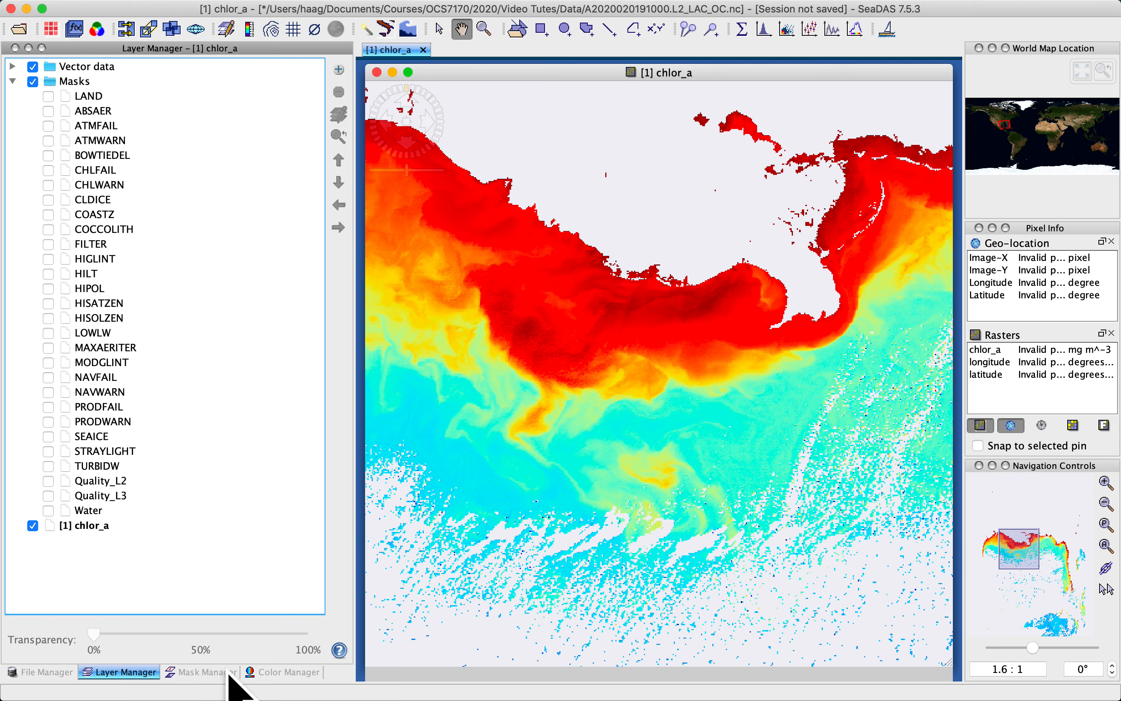
Browse the color palettes available for the chlor_a image in the Color Manager.
left_click(292, 673)
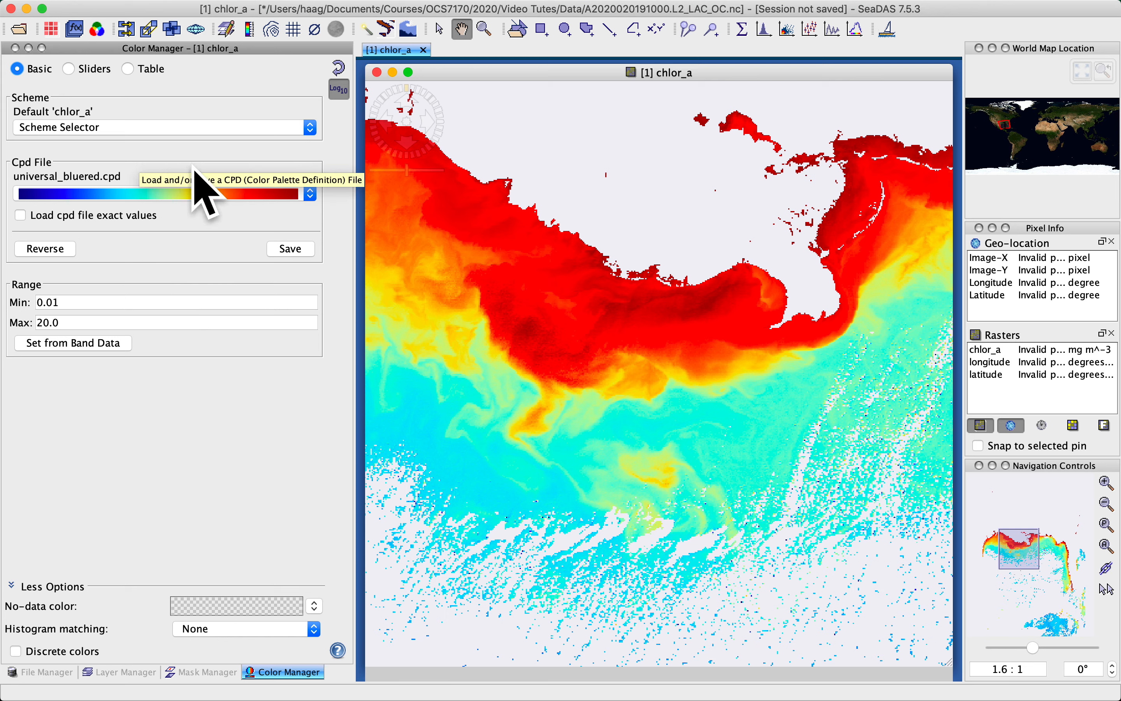
left_click_drag(355, 196, 158, 197)
left_click(113, 192)
scroll(68, 296, "down", 5)
scroll(68, 296, "up", 5)
scroll(68, 296, "down", 5)
scroll(67, 296, "up", 5)
scroll(68, 296, "down", 5)
scroll(68, 296, "up", 5)
left_click(141, 170)
Apply the anomalies palette running from red through yellow and cyan to blue to chlor_a and reverse it.
left_click(66, 185)
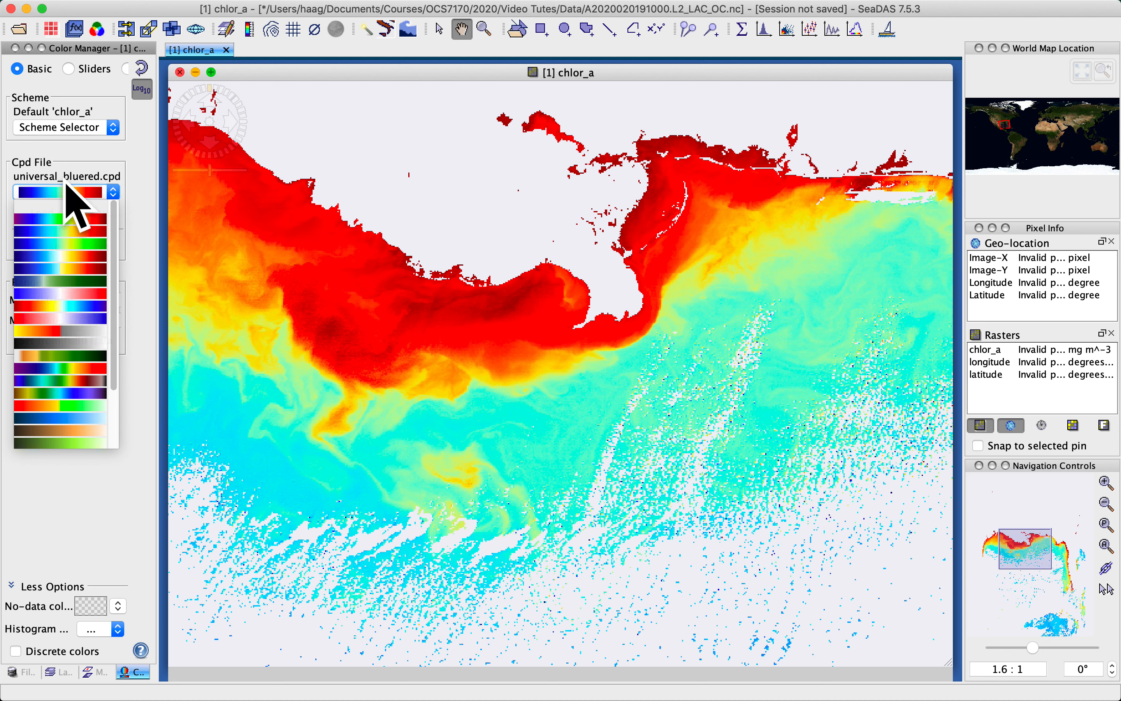
left_click(60, 306)
left_click(35, 249)
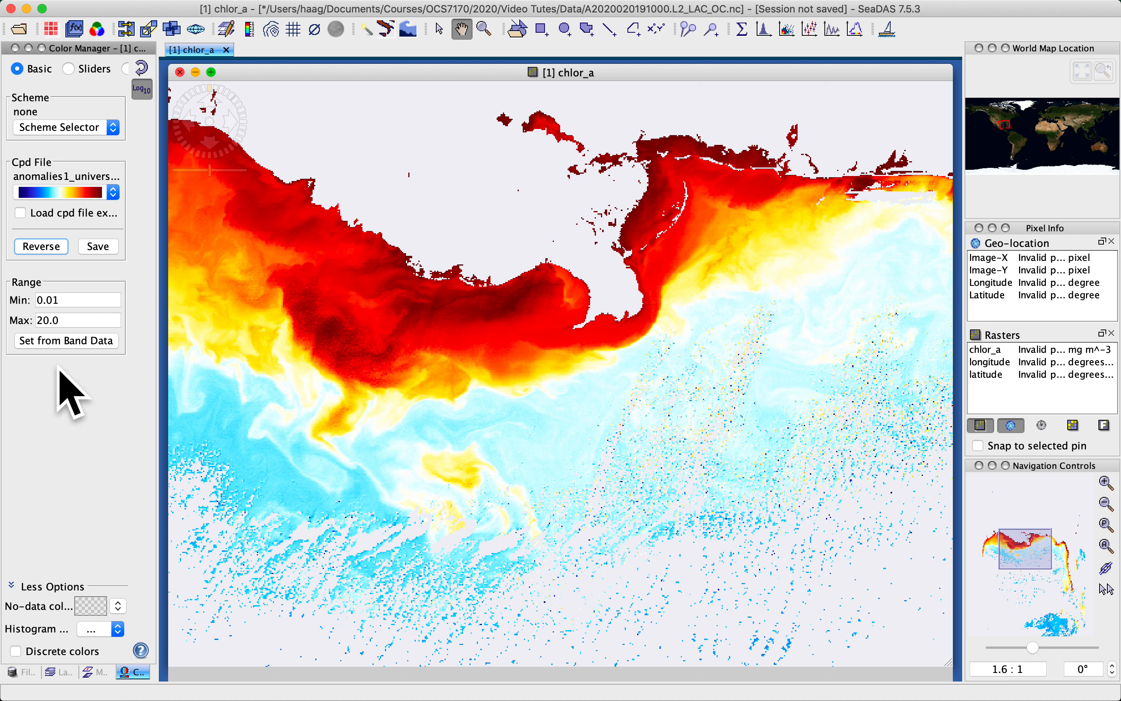
Set the chlor_a color range from the band data and apply the oceancolor_sss palette.
left_click(66, 341)
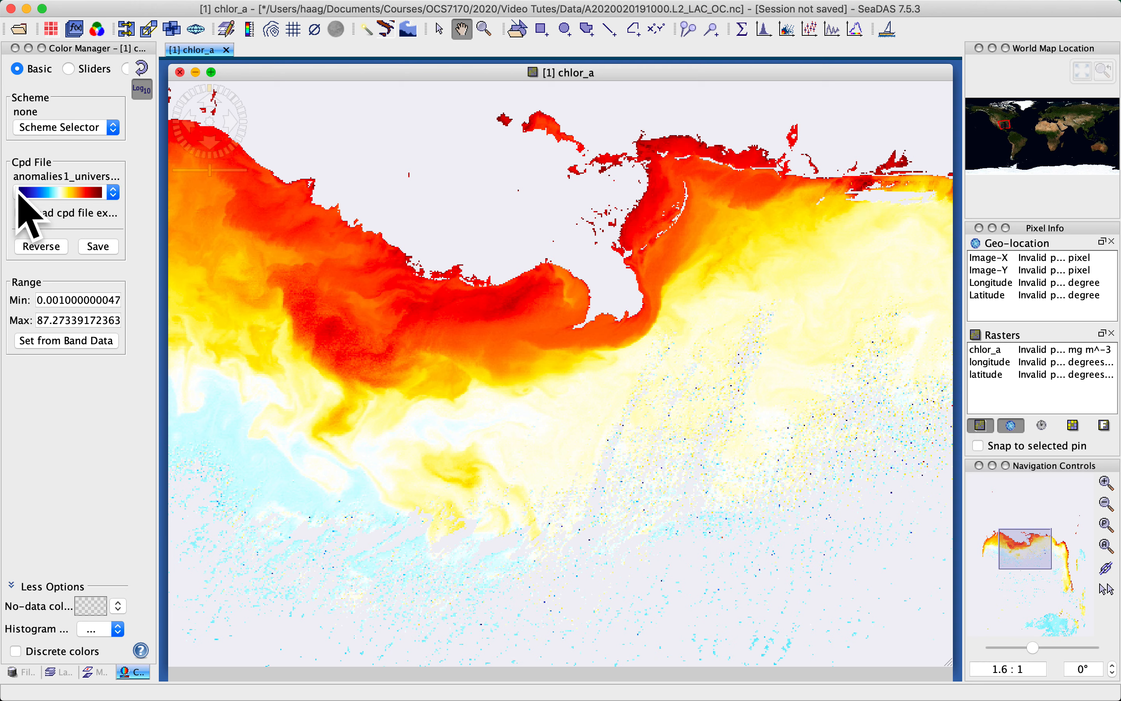
left_click(91, 194)
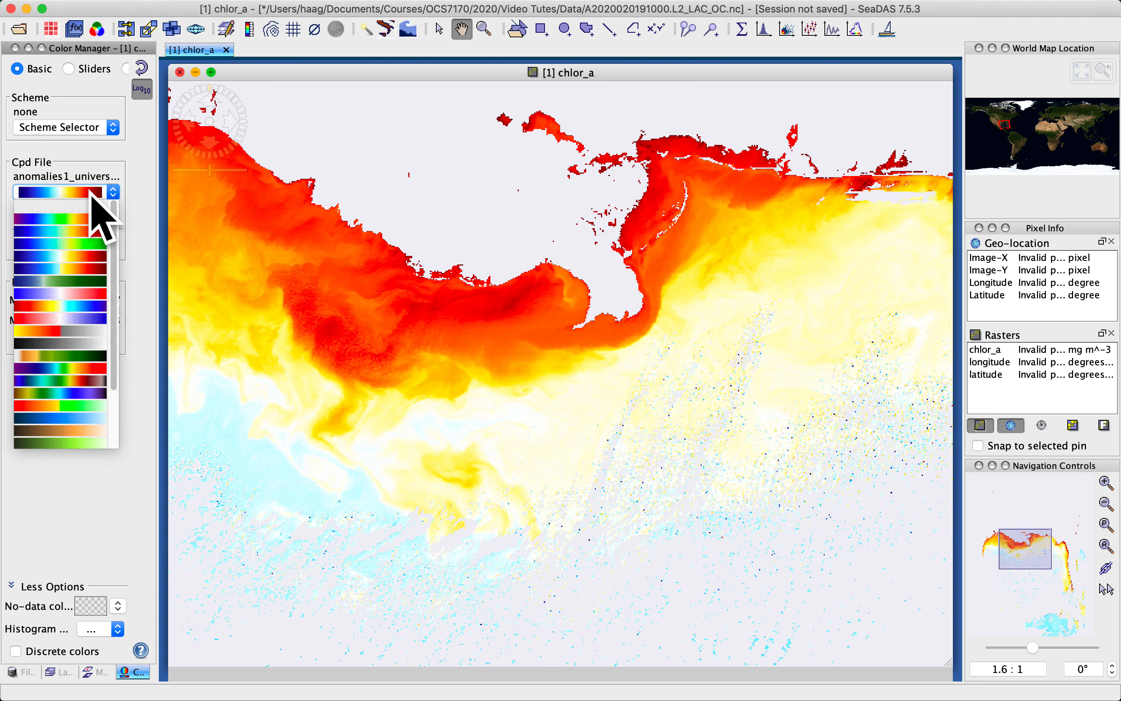
left_click(73, 368)
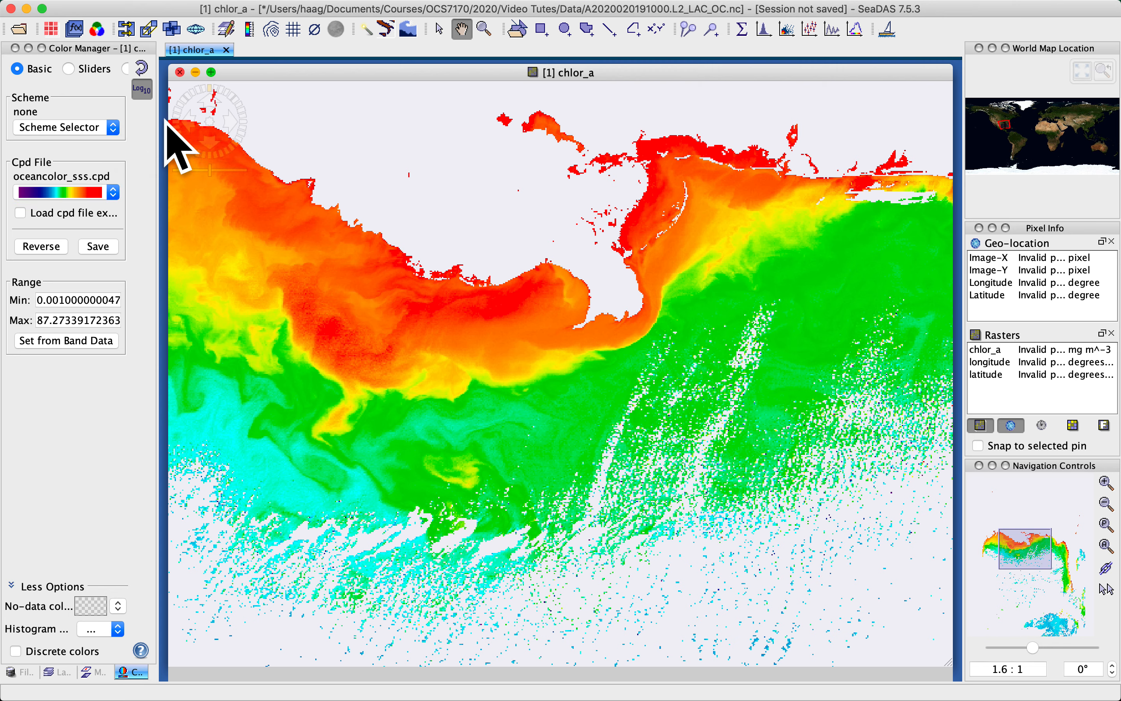
Widen the Color Manager and examine chlor_a's color mapping in the Sliders and Table views before returning to Basic.
left_click_drag(156, 122, 278, 134)
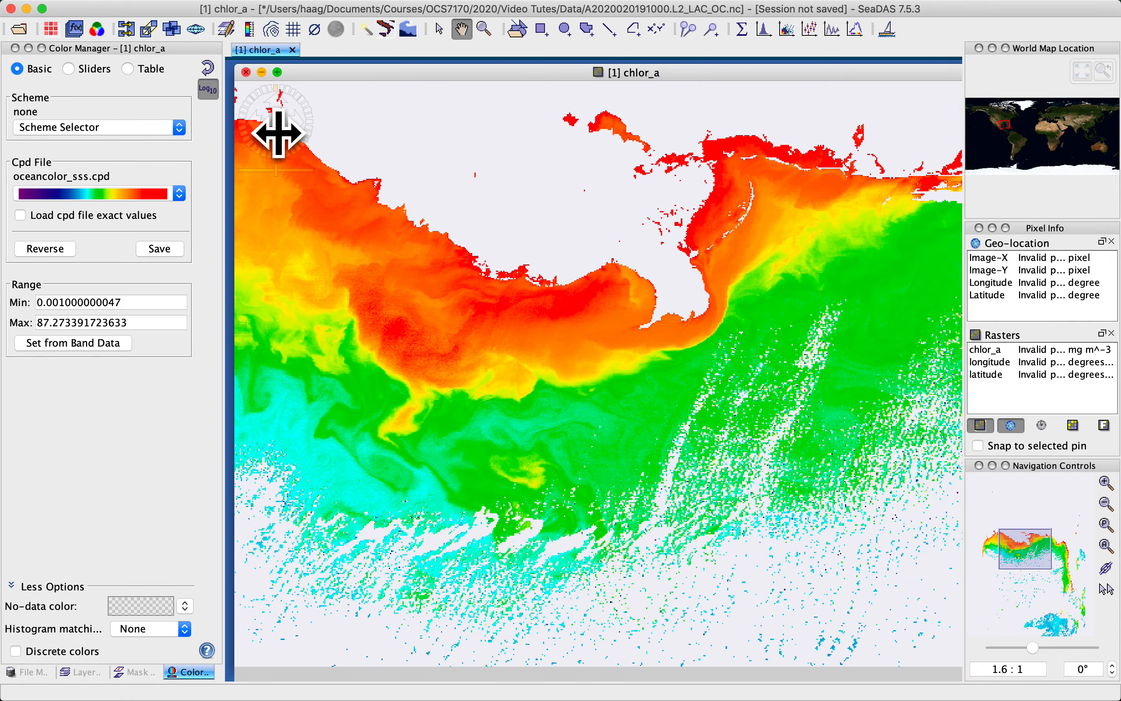
left_click(69, 69)
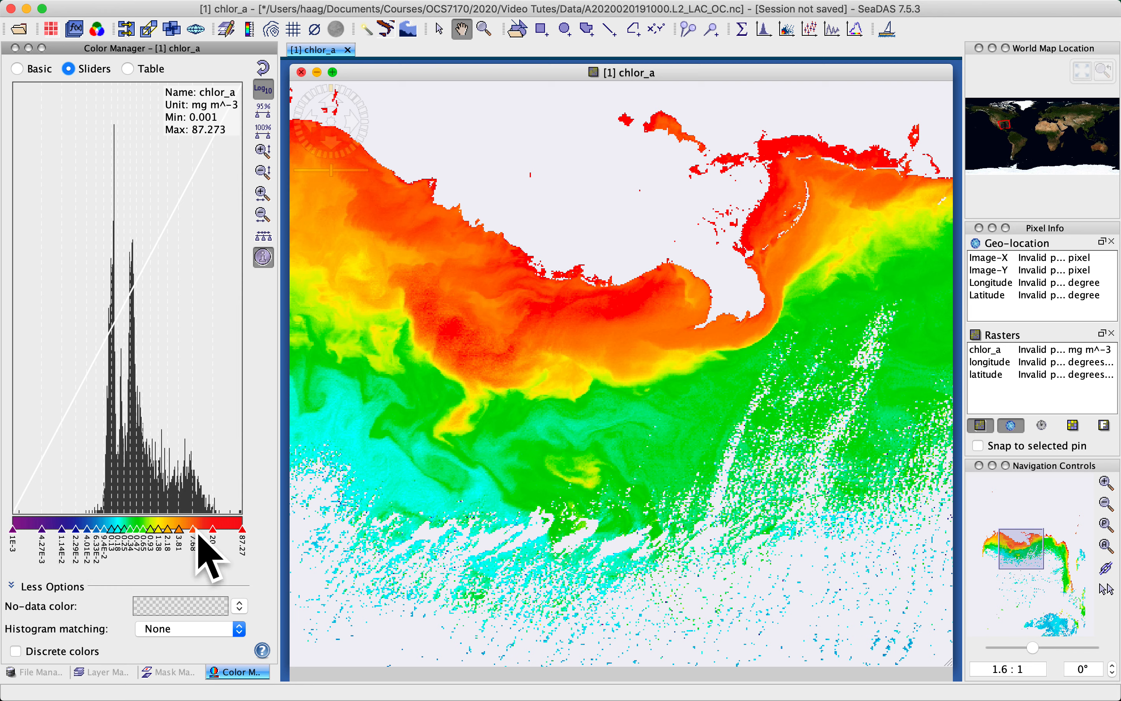
left_click(127, 68)
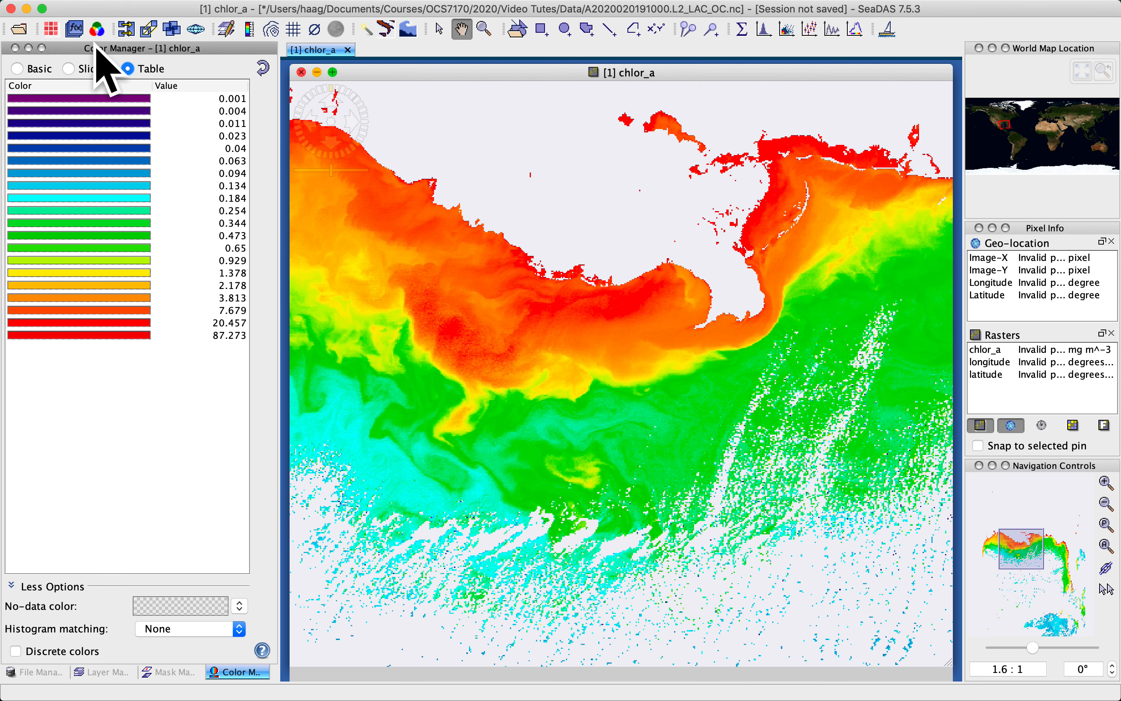
left_click(70, 68)
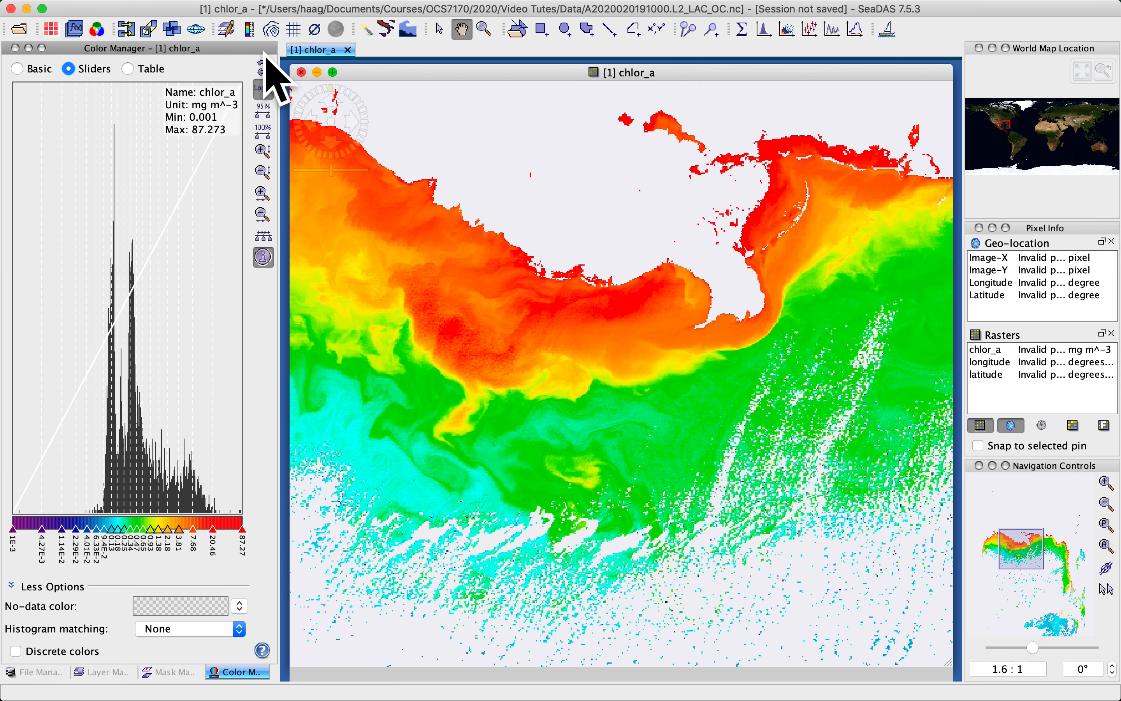
left_click(17, 68)
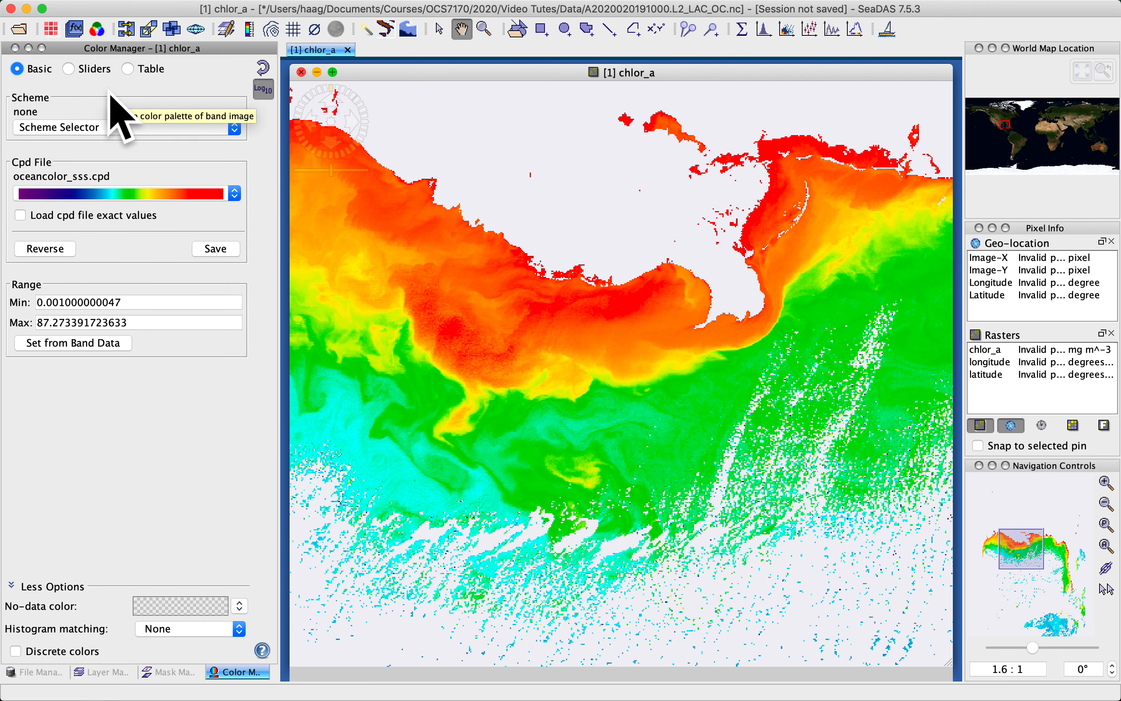
Recolor chlor_a with the oceancolor_zphotic palette and set its range from the band data again.
left_click(73, 195)
scroll(79, 287, "down", 3)
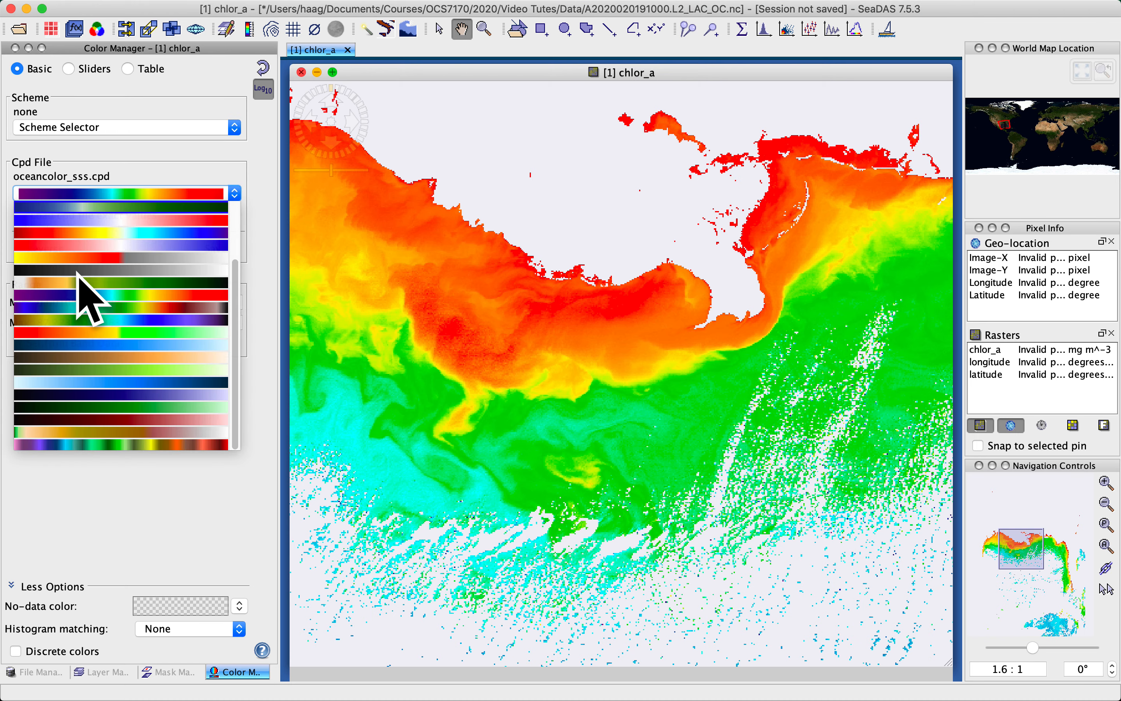
left_click(84, 333)
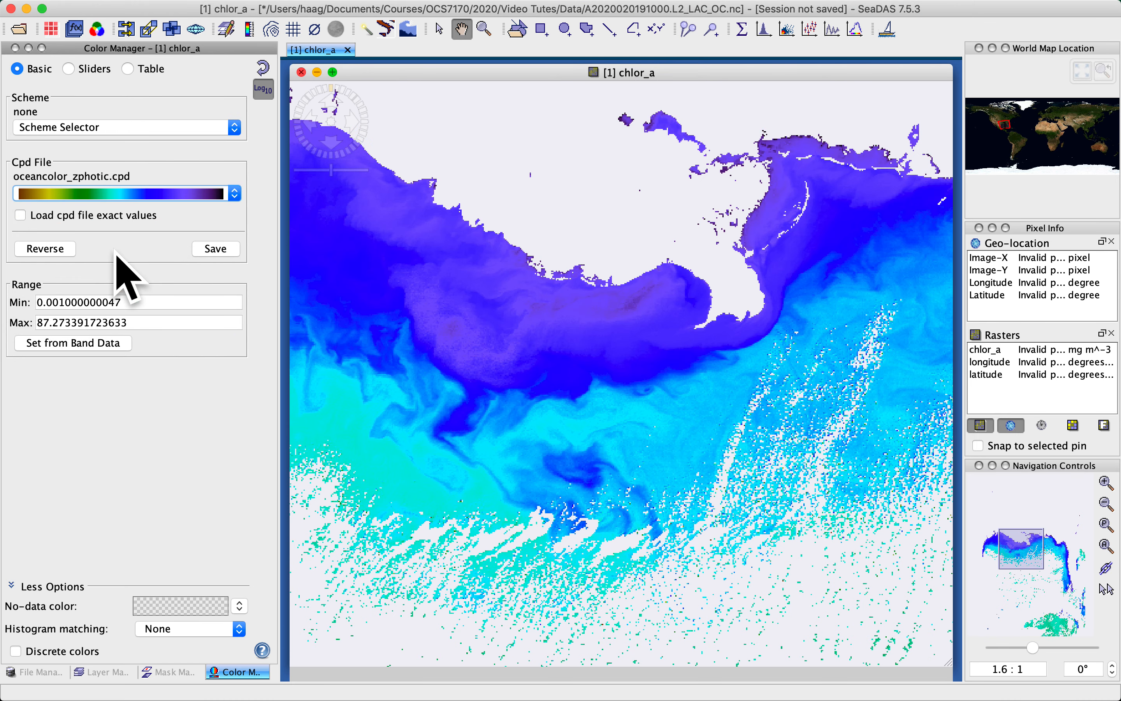
left_click(67, 347)
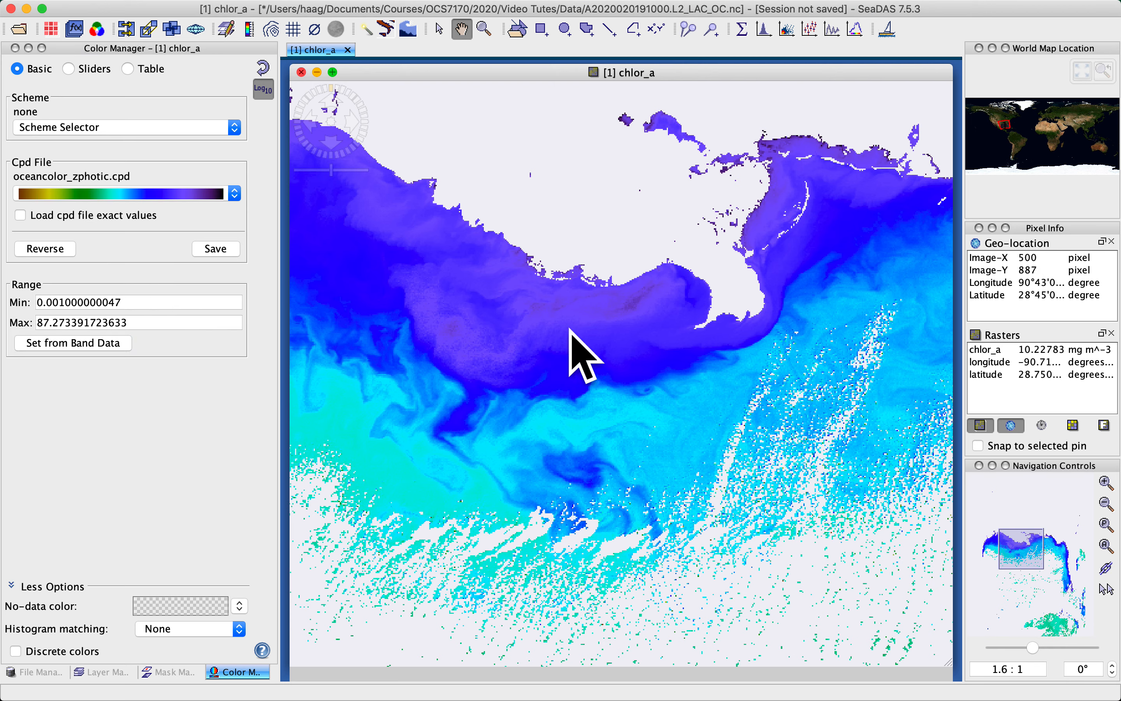
Apply the oceancolor_standard palette to chlor_a and narrow the Color Manager to give the image more room.
left_click(139, 192)
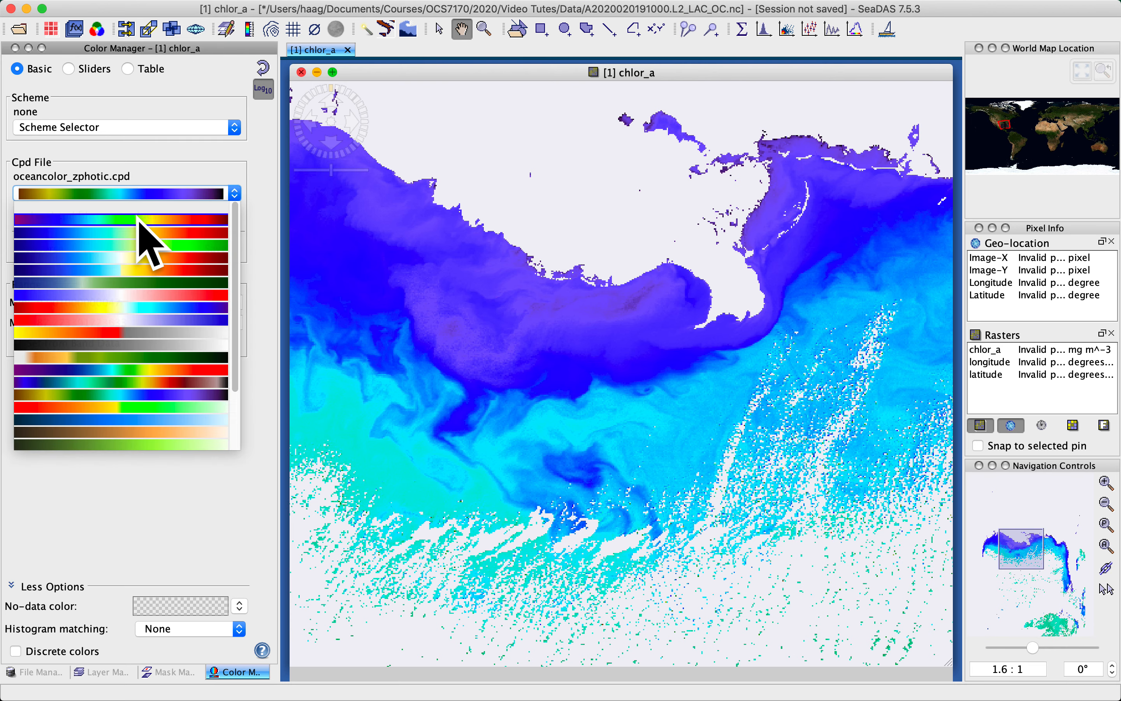
left_click(138, 219)
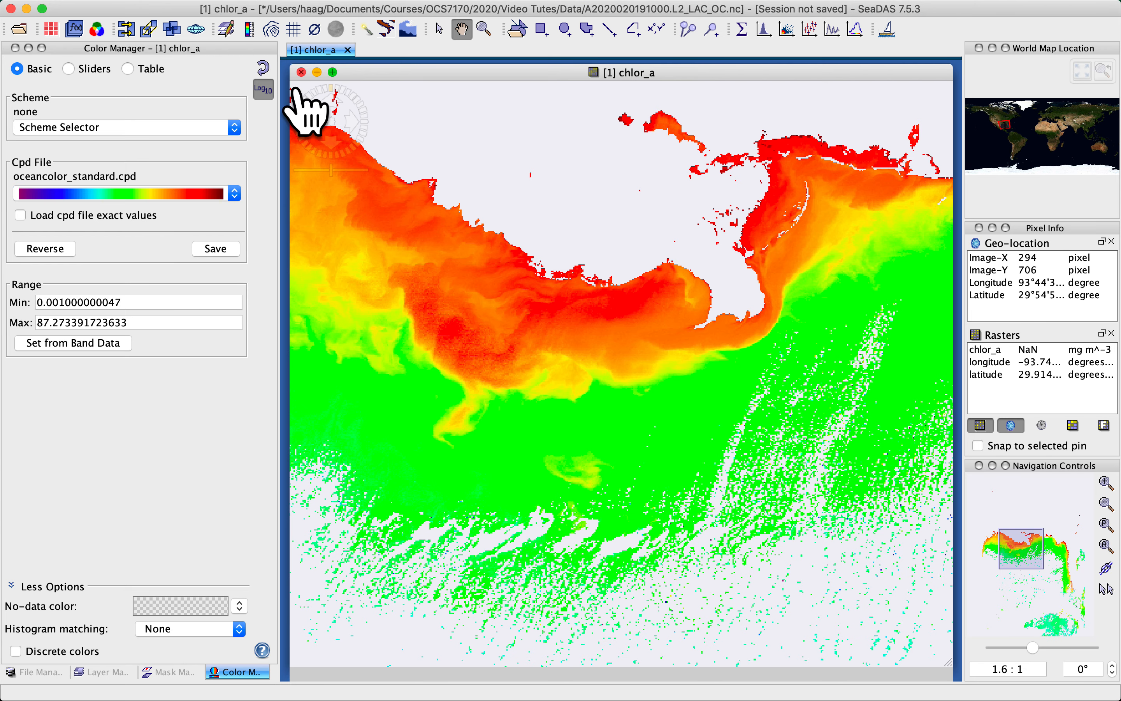
left_click_drag(278, 125, 192, 125)
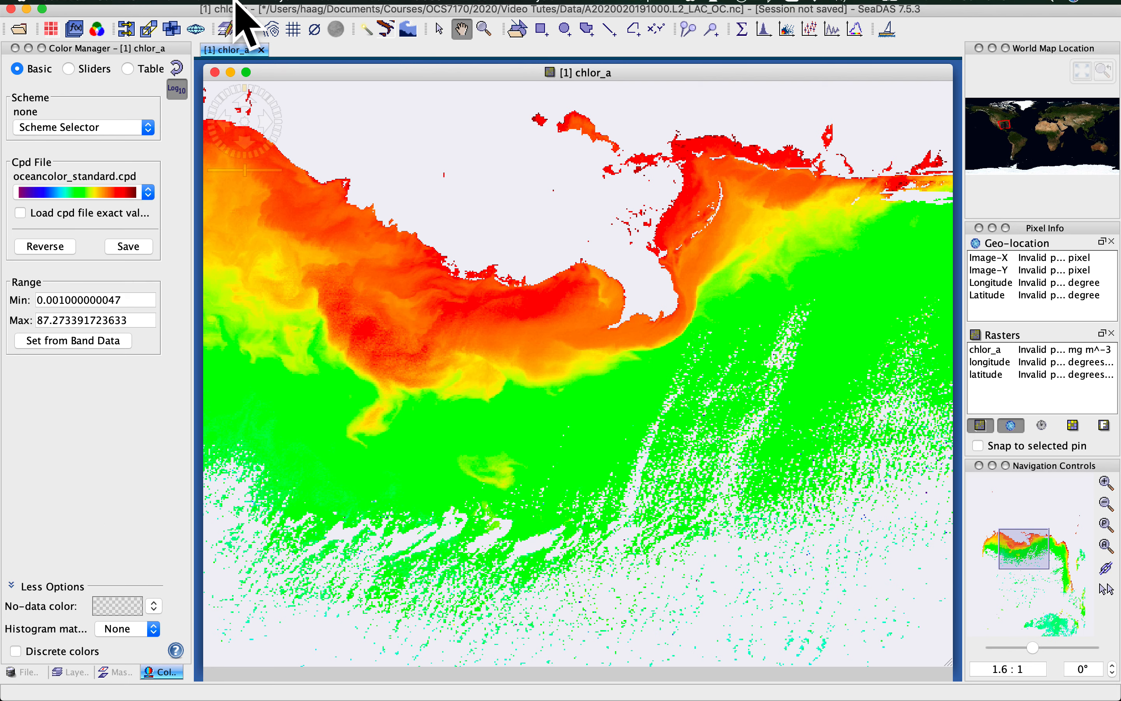
mouse_move(233, 1)
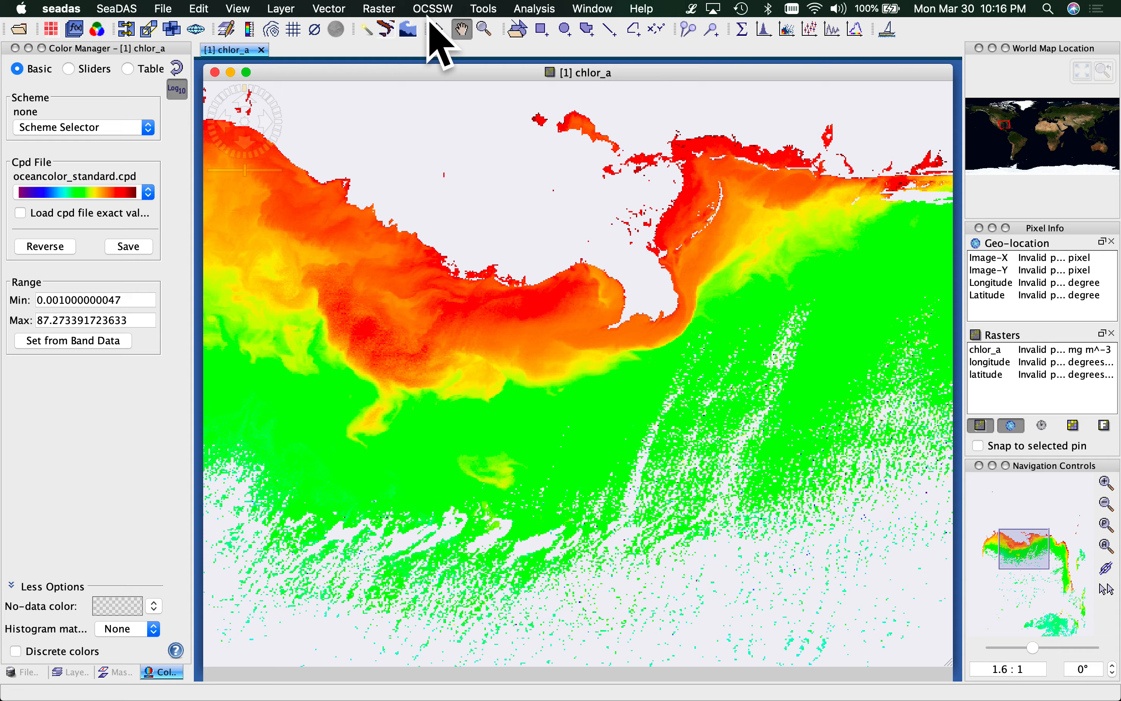